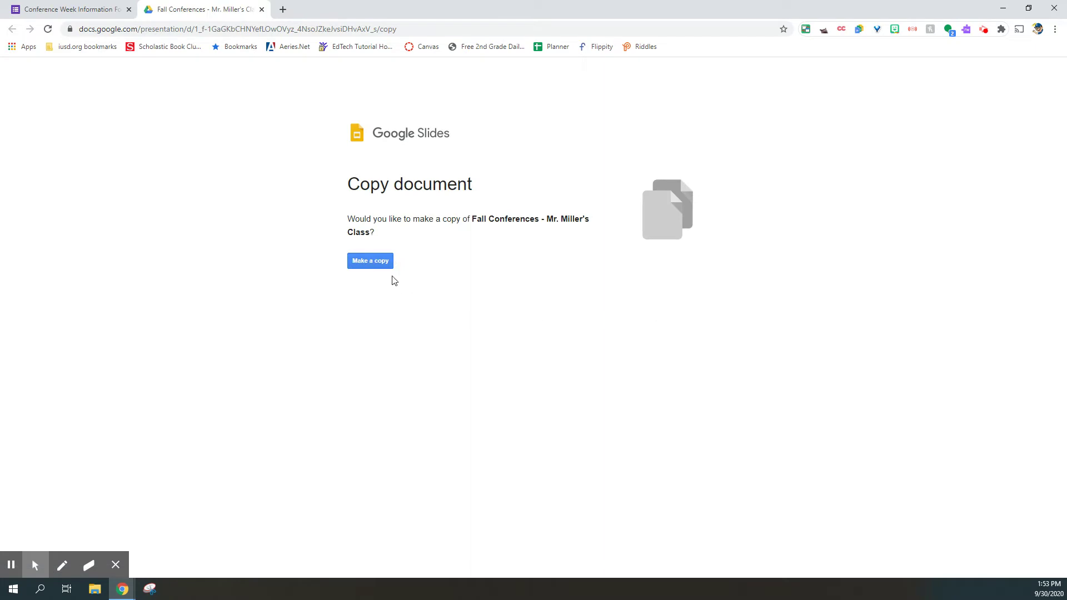
- Follow the form's slides link to the copy page for the Fall Conferences presentation
left_click(383, 267)
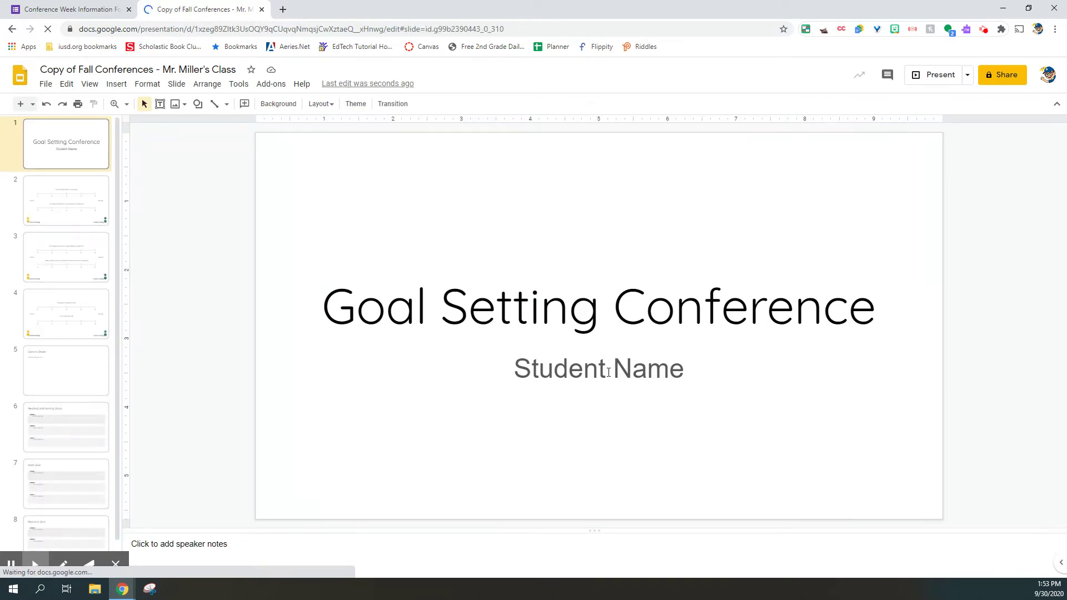
- Replace 'Student Name' on the title slide with the teacher's name
left_click(609, 372)
triple_click(642, 371)
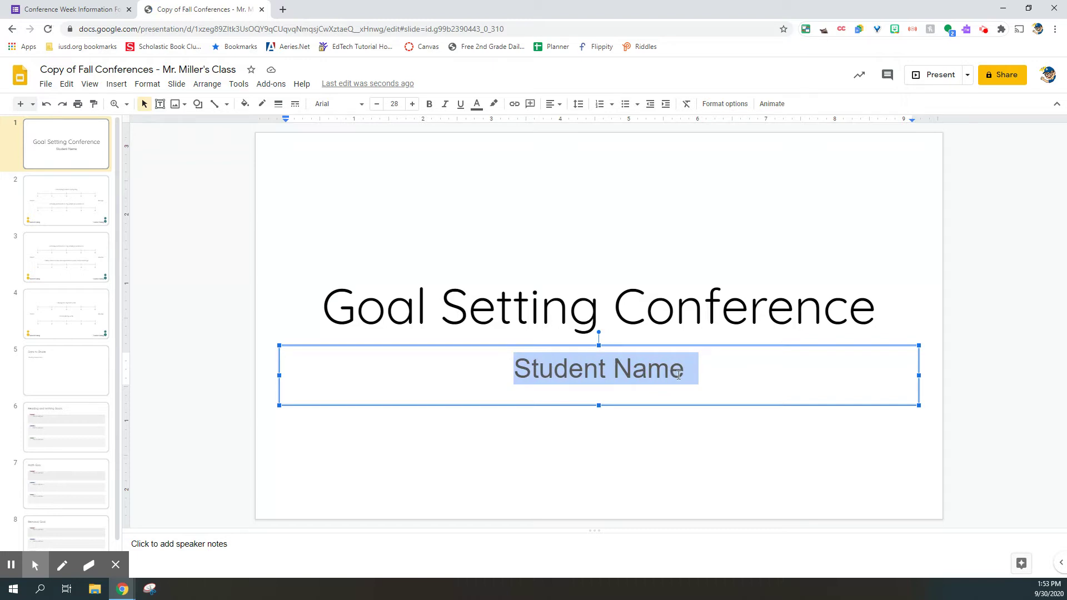
type("Mr Miller")
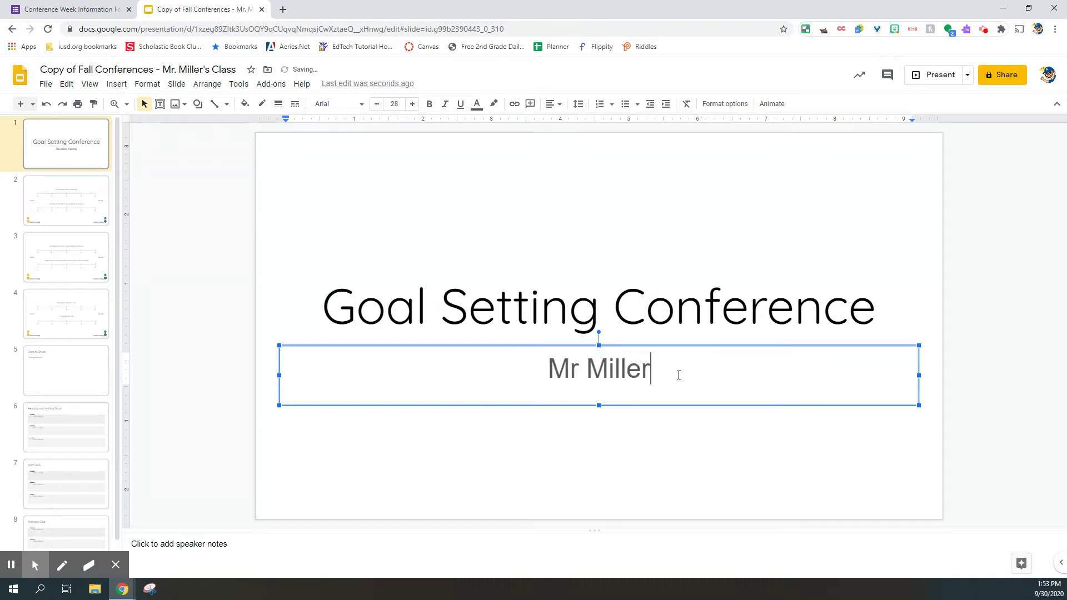
left_click(581, 370)
type(".")
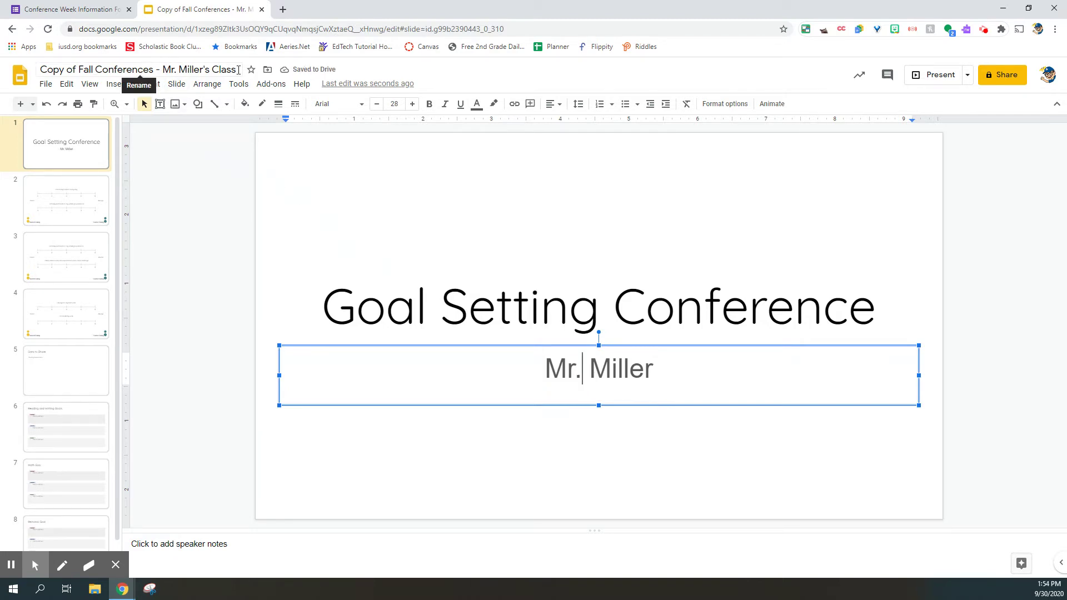
- Replace the class part of the file title with the teacher's name
left_click(238, 69)
left_click_drag(238, 70, 163, 71)
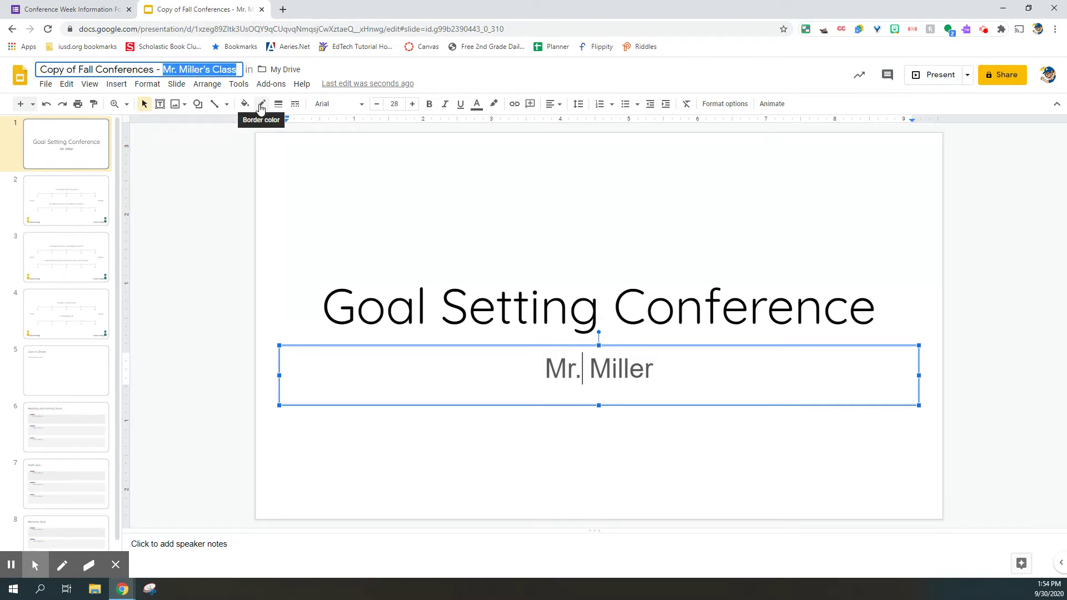
type("Mr. Mi")
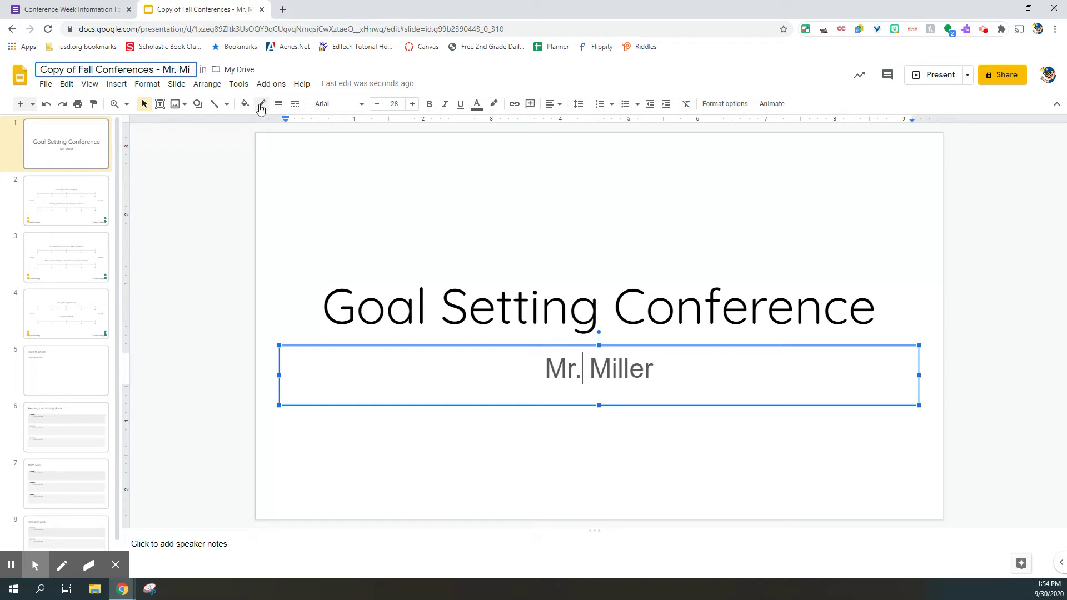
type("ller")
left_click(68, 210)
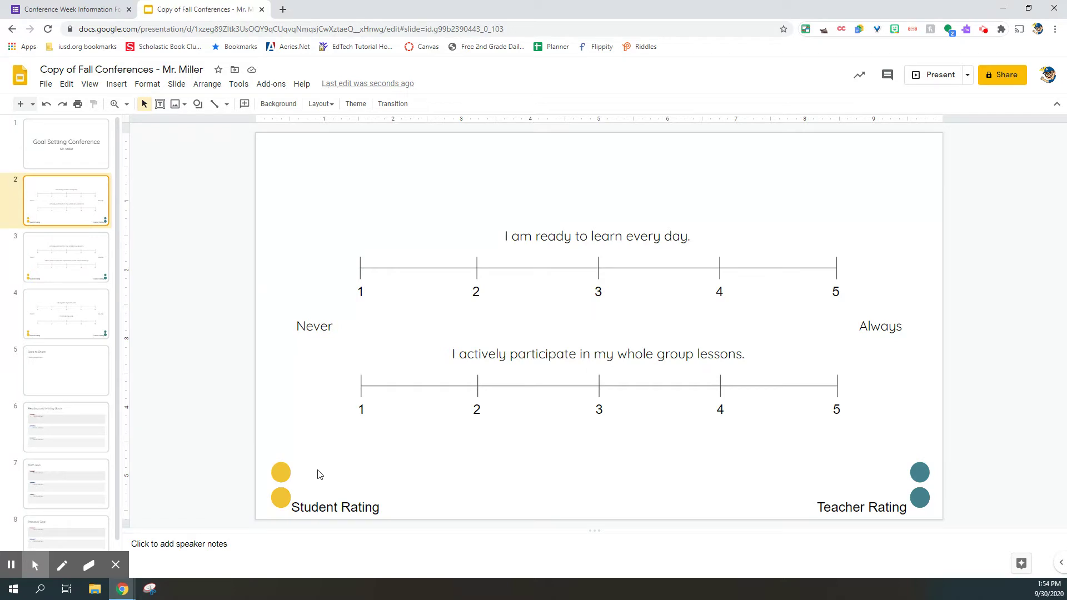
- On slide 2, drag the yellow student dots to 3 on the first scale and 5 on the second
left_click(280, 472)
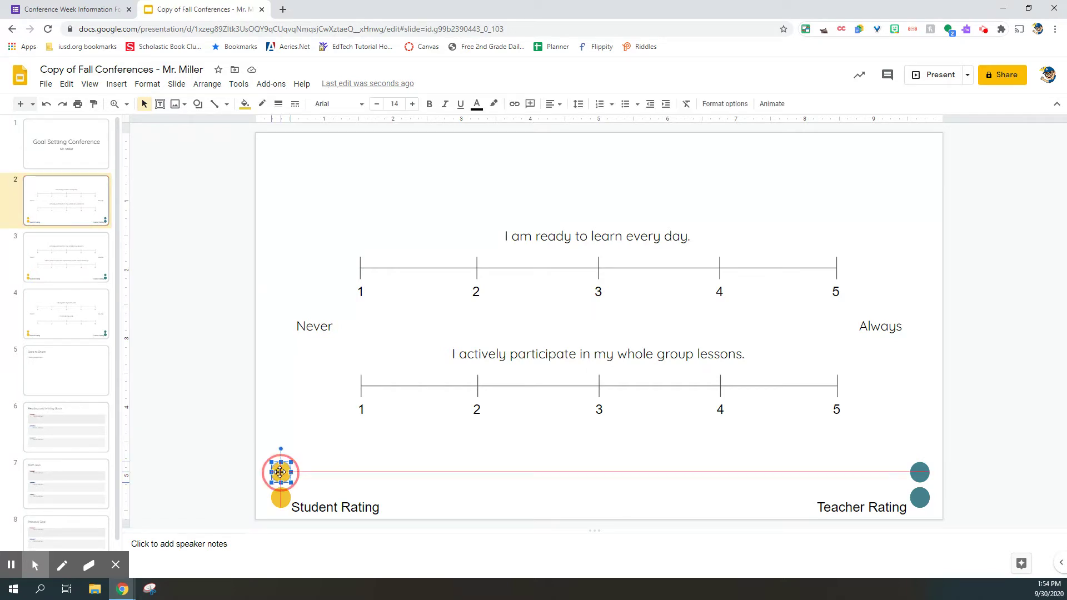
left_click_drag(280, 473, 599, 270)
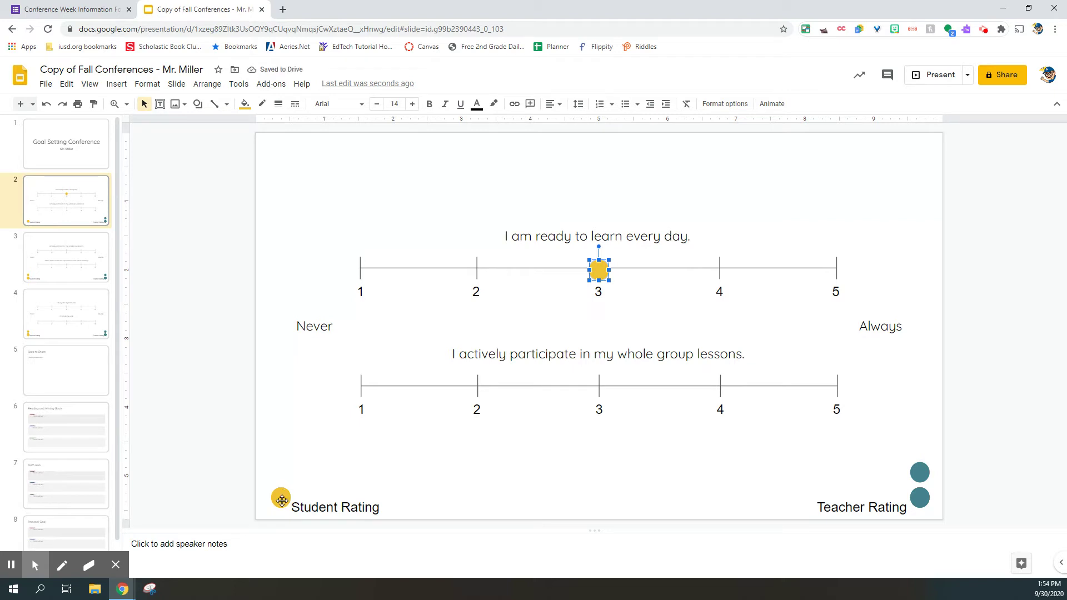
left_click_drag(282, 496, 834, 385)
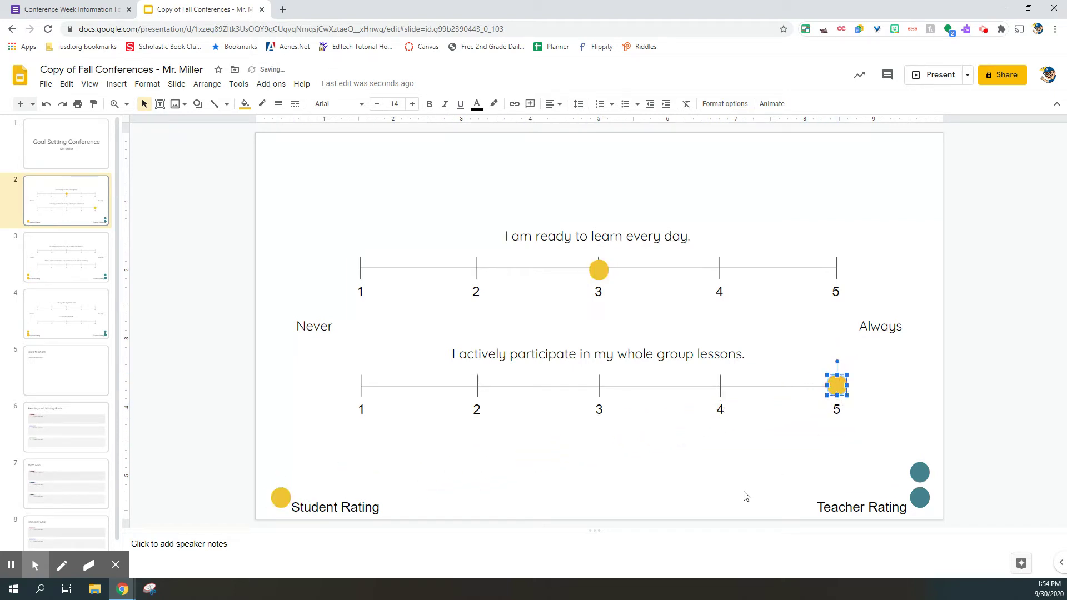
- Place slide 3's two yellow student dots on its first and second rating scales
left_click(59, 261)
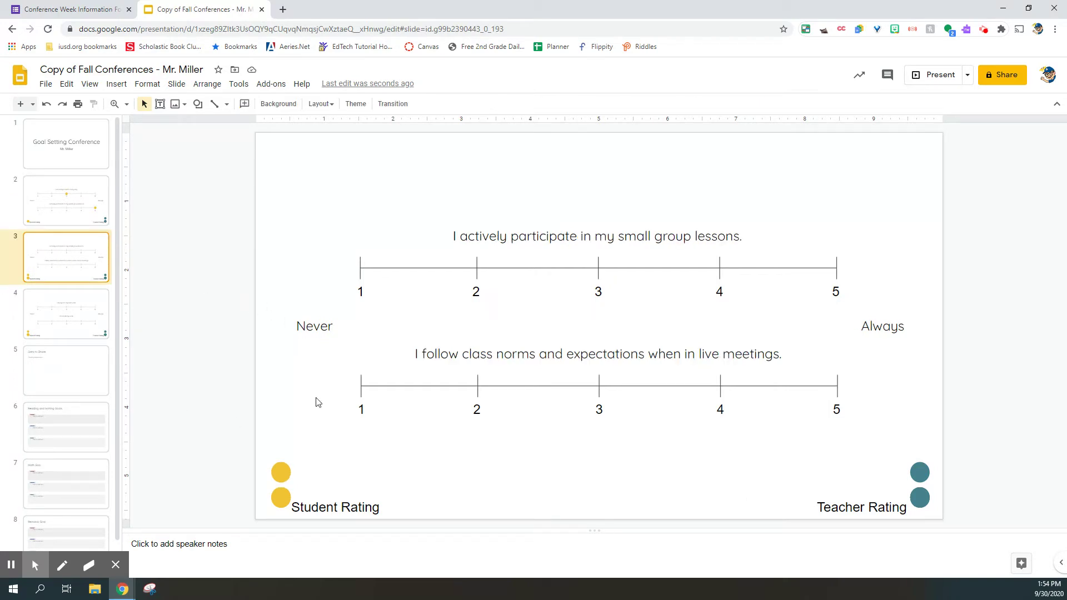
left_click_drag(280, 472, 477, 268)
left_click_drag(281, 497, 719, 388)
- Place slide 4's yellow student dots at 1 on the first scale and 5 on the second
left_click(62, 321)
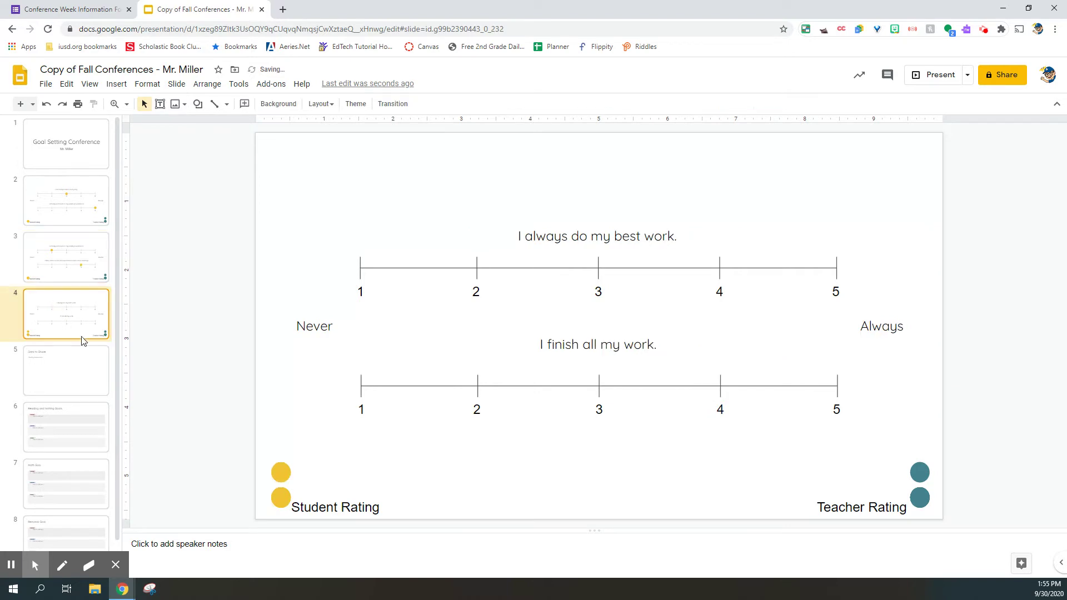
left_click_drag(281, 472, 359, 268)
left_click_drag(280, 496, 837, 383)
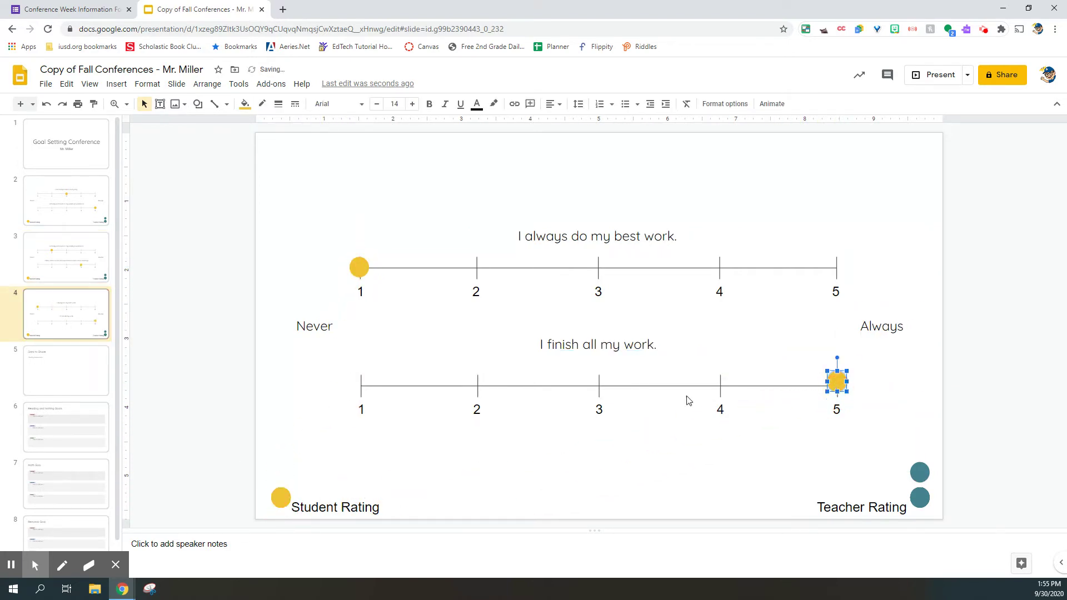
left_click(69, 375)
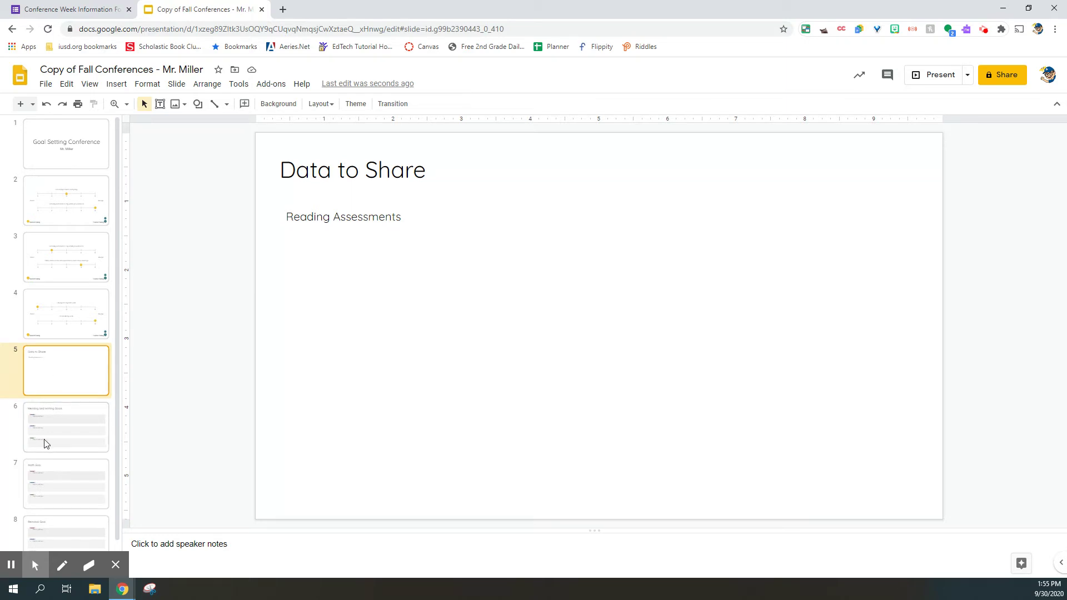
- Review the Reading and Writing, Math, and Personal Goal slides of the copied deck
left_click(58, 442)
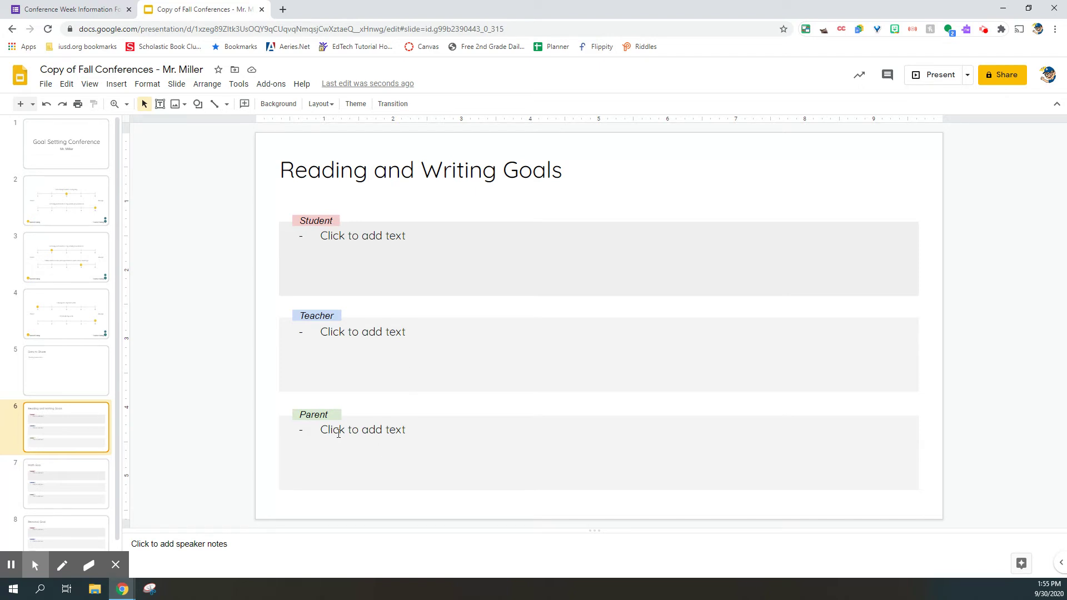
left_click(89, 480)
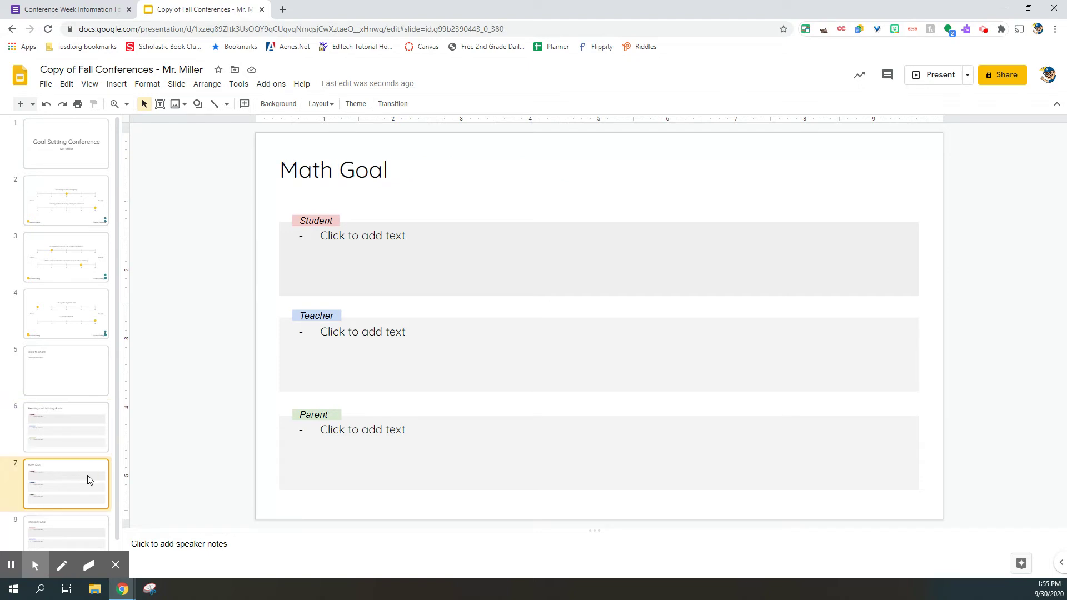
left_click(76, 533)
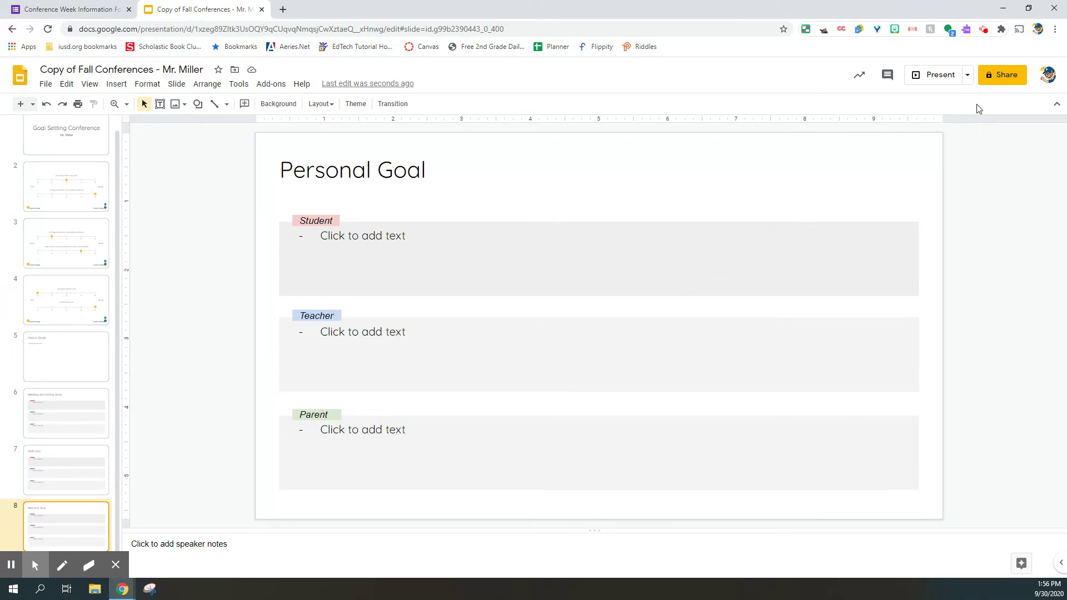
left_click(995, 81)
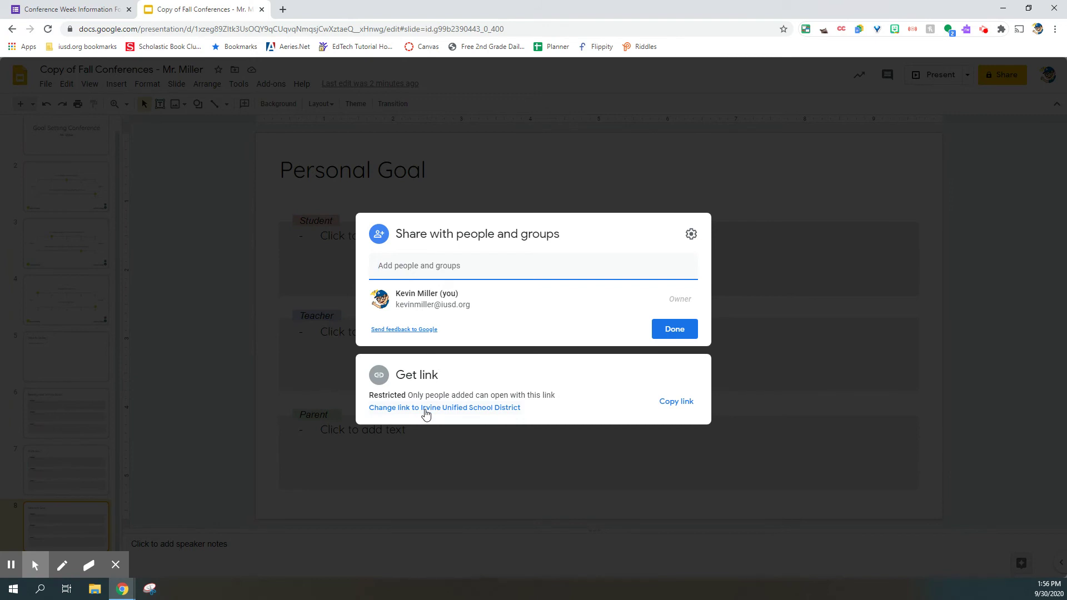
- Set link sharing to Anyone with the link as Editor and copy the link
left_click(426, 408)
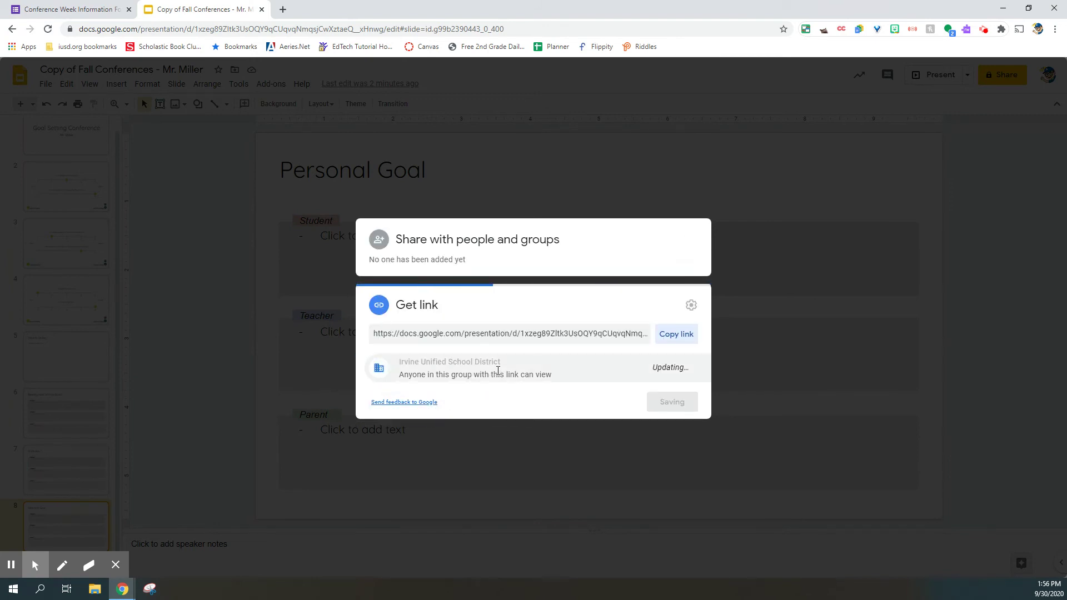
left_click(506, 368)
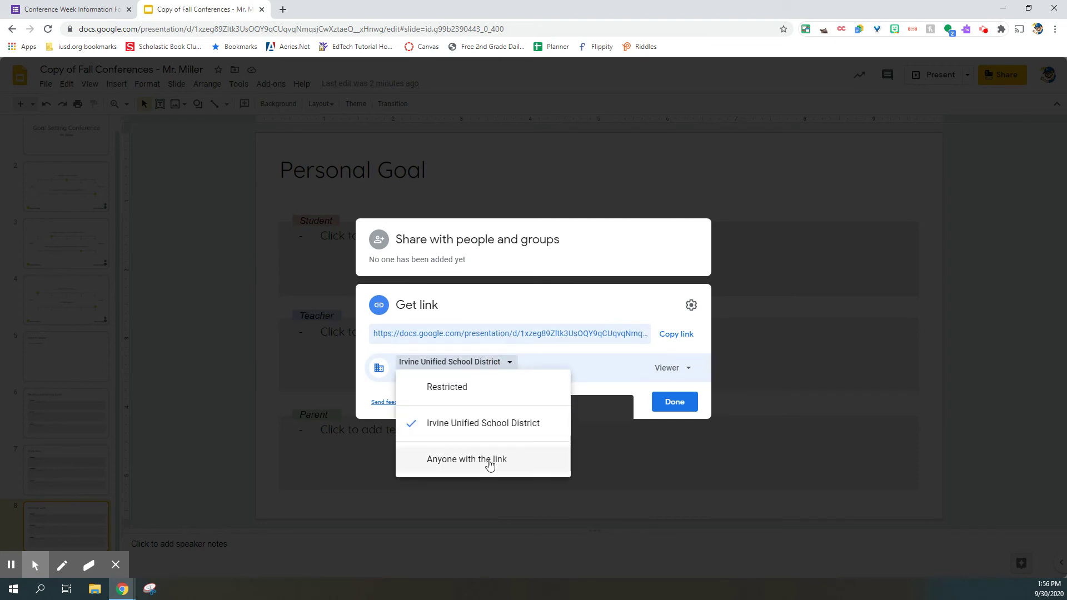
left_click(489, 460)
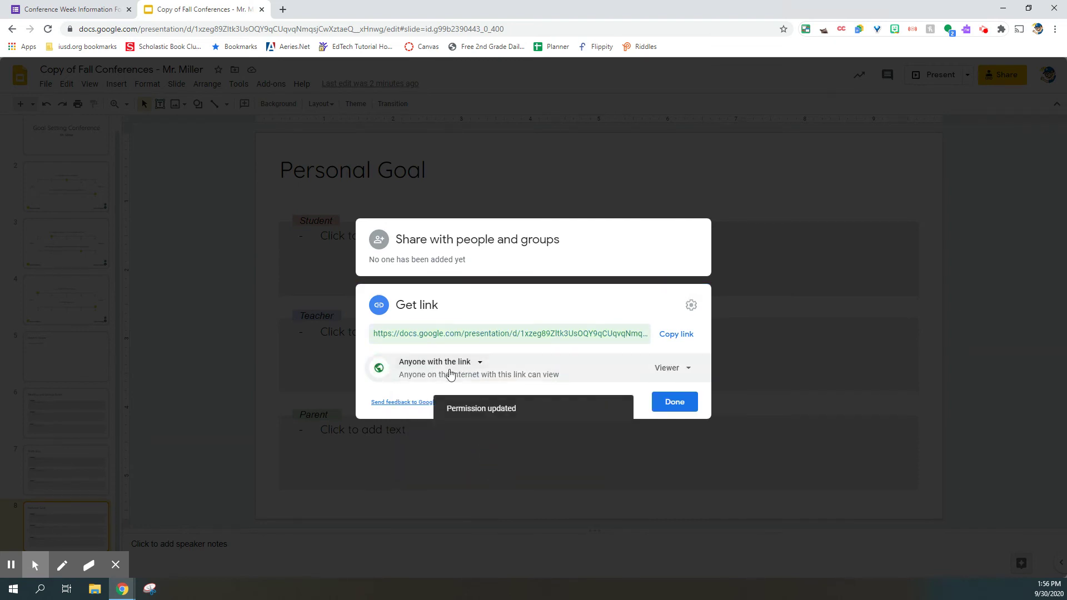
left_click(683, 369)
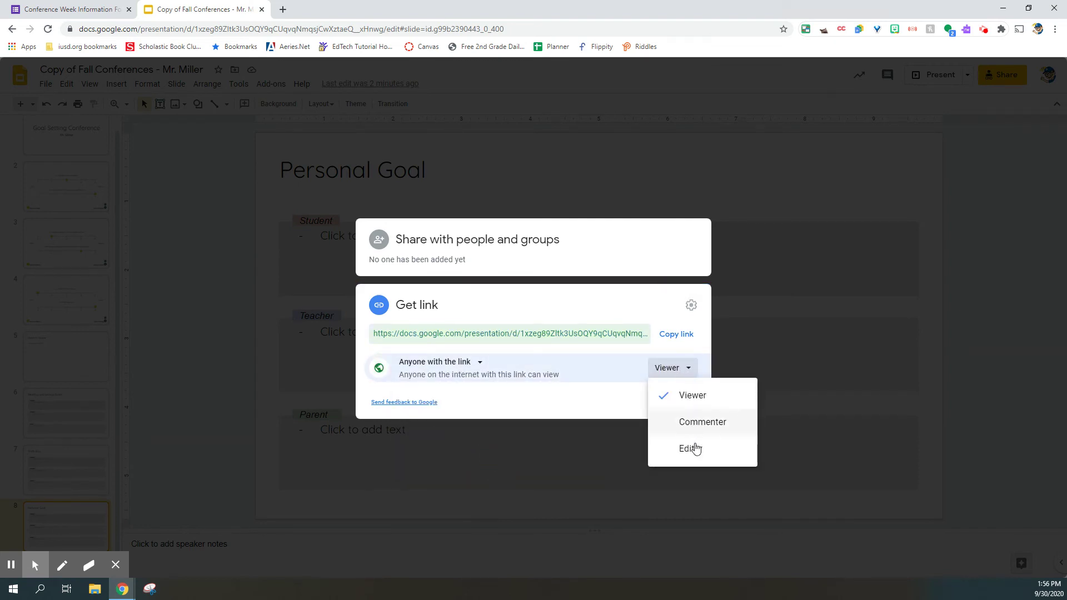
left_click(695, 449)
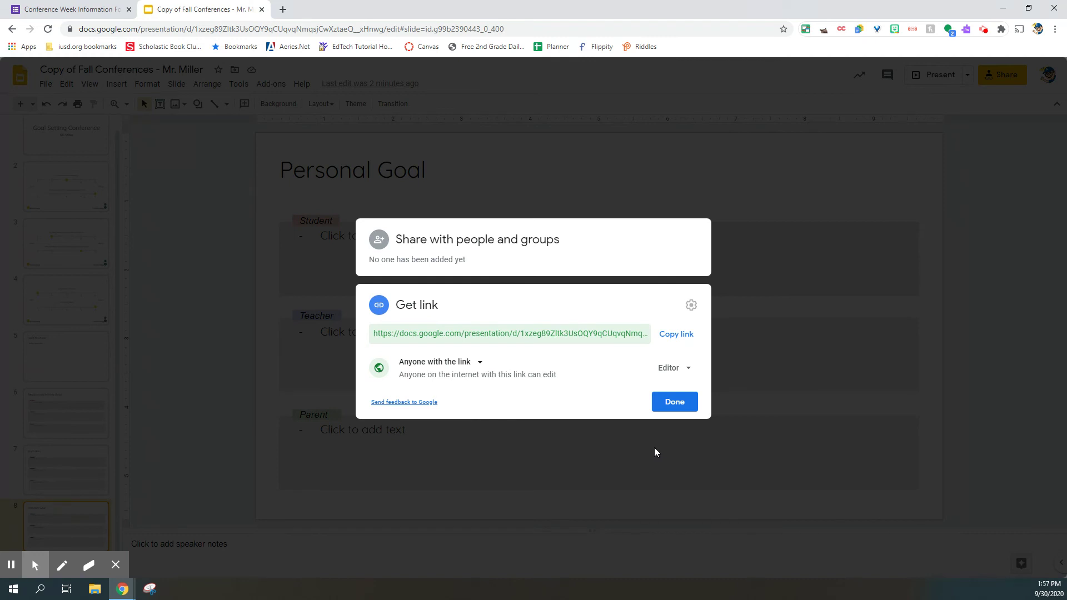
left_click(678, 338)
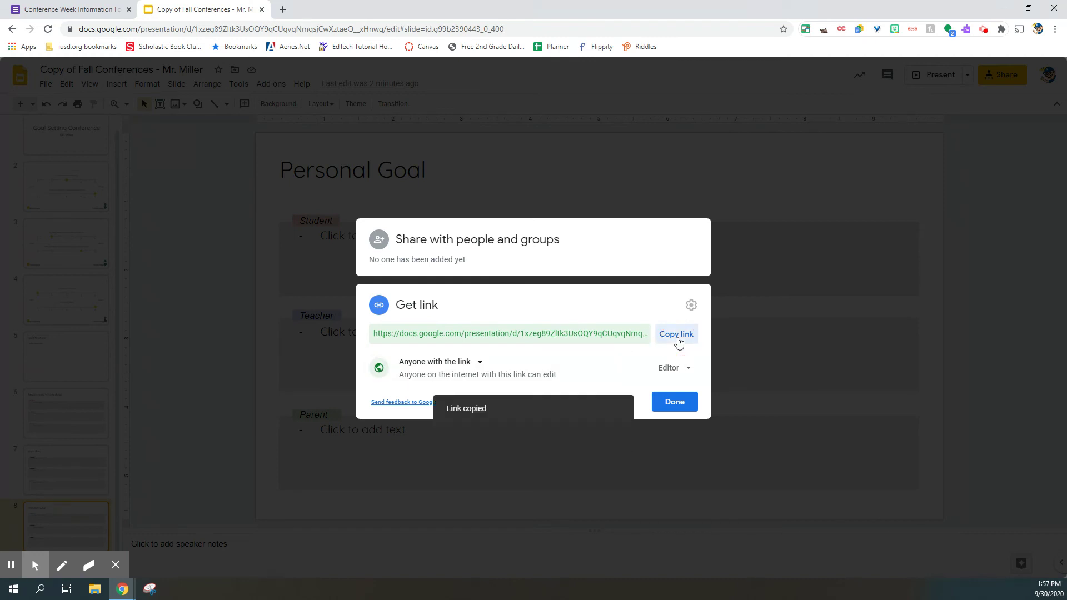
left_click(675, 403)
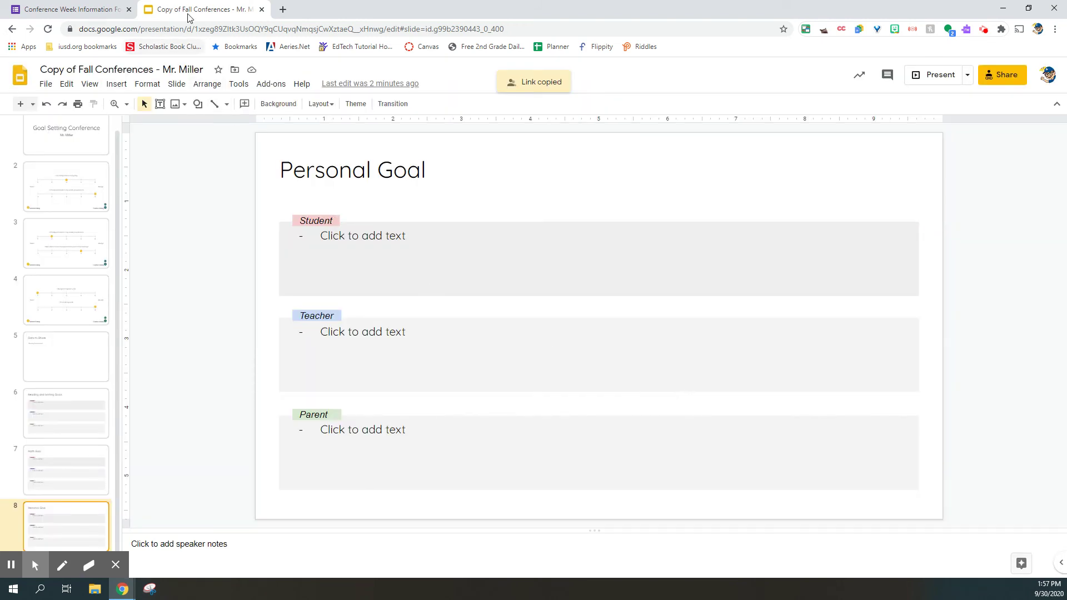
- Enter the teacher's name as the Student Name answer in the Conference Week Information Form
left_click(105, 18)
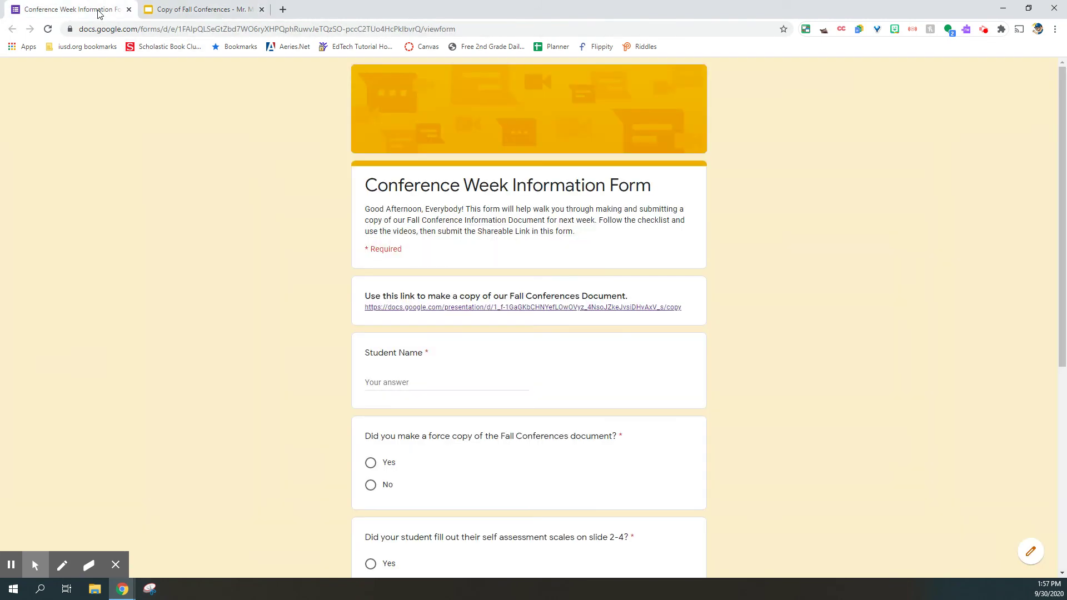
left_click(408, 384)
type("Mr ")
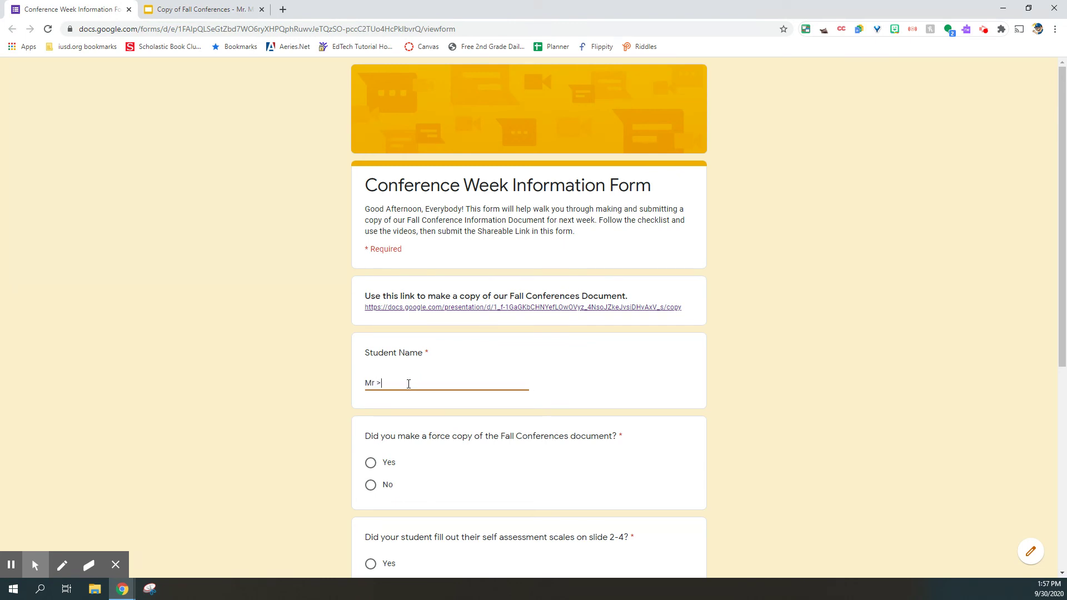
type(">")
type("Miller")
scroll(432, 456, "down", 2)
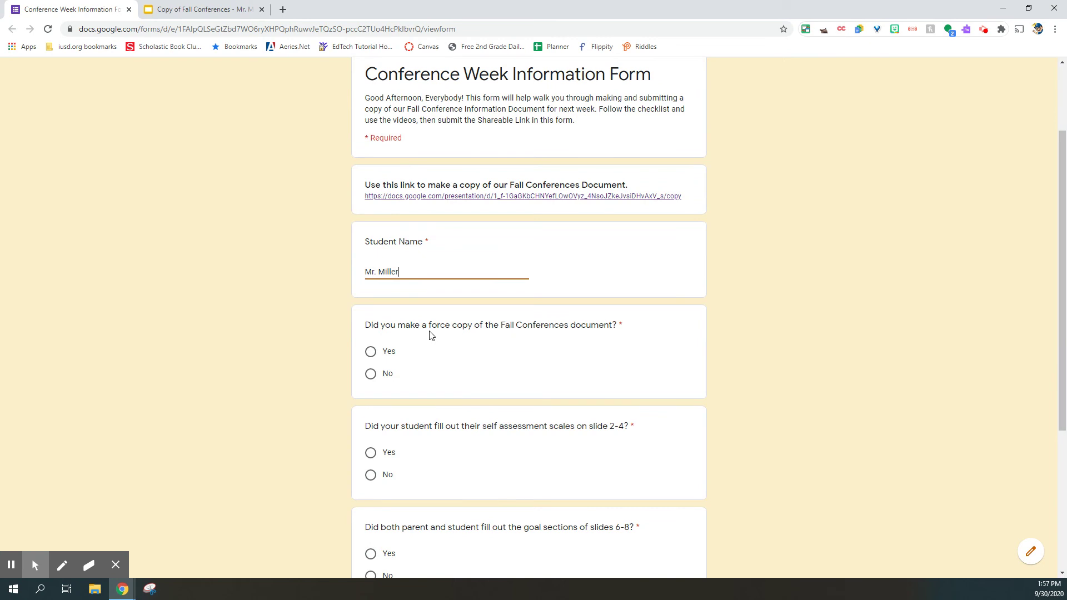
scroll(432, 335, "down", 1)
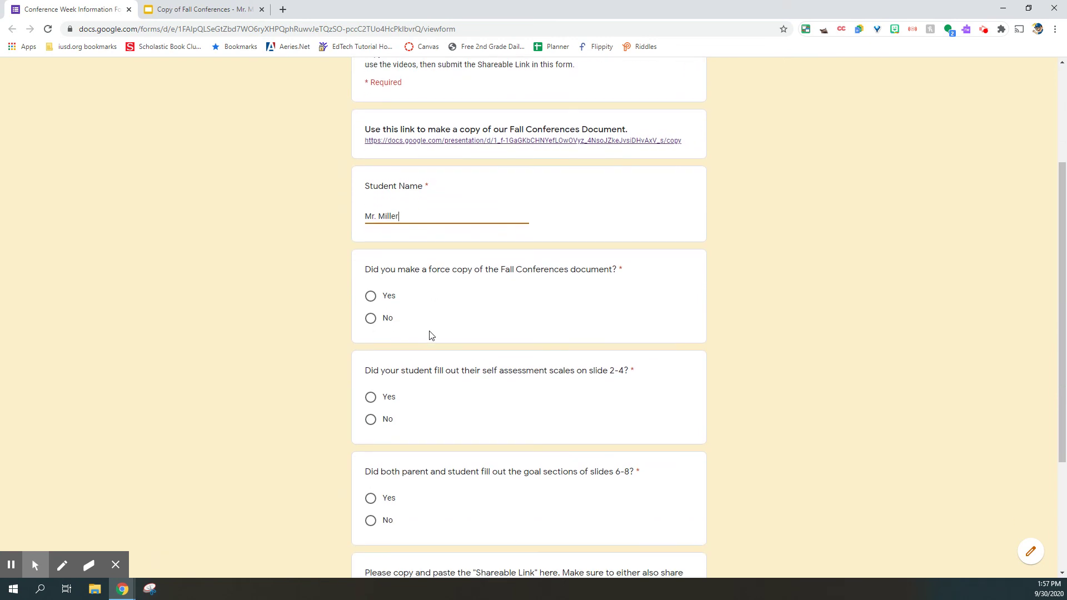
- Answer Yes to the force-copy, self-assessment and goal-sections questions
left_click(371, 300)
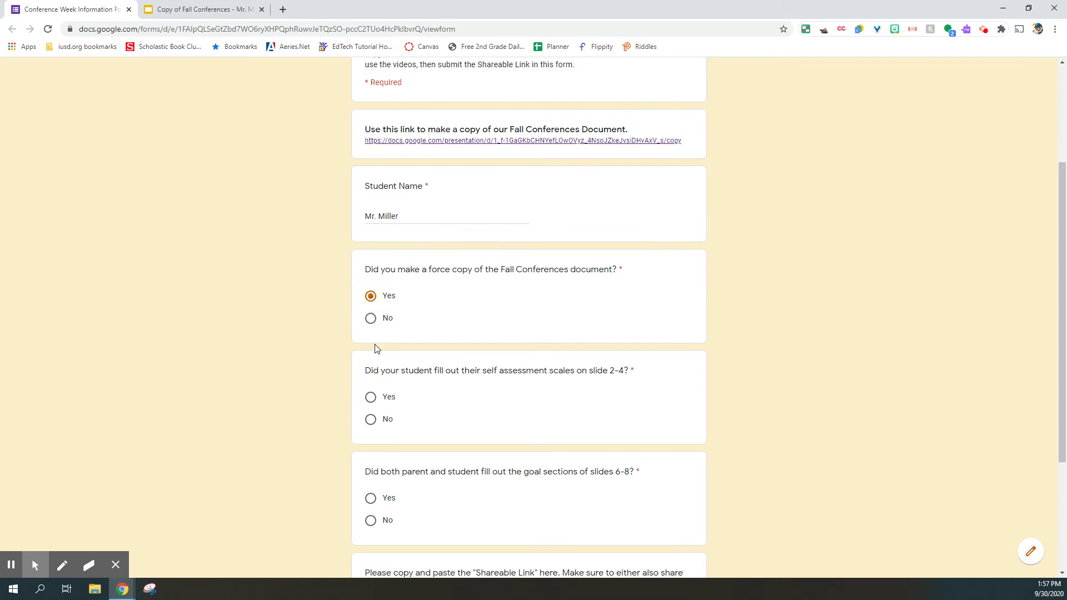
left_click(370, 398)
scroll(440, 468, "down", 3)
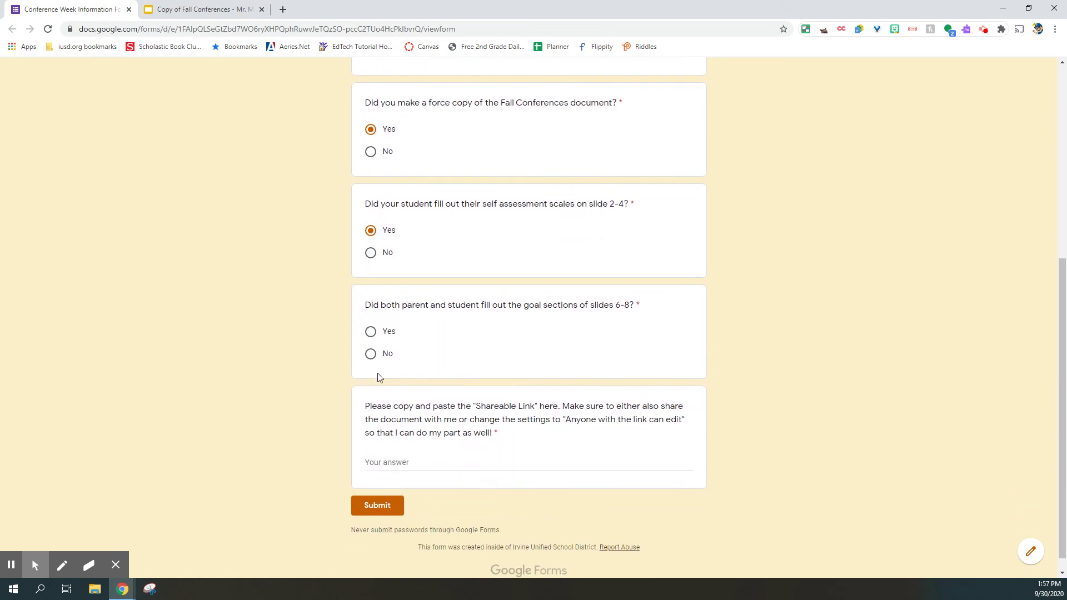
left_click(371, 336)
- Paste the deck's shareable link into the final answer and submit the form
right_click(410, 463)
left_click(453, 338)
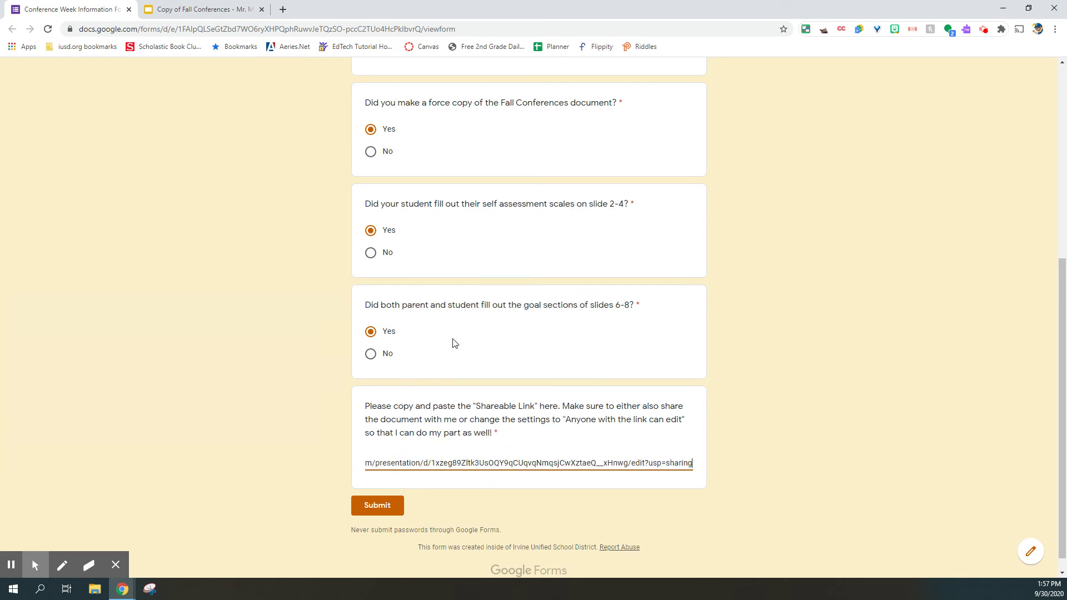
left_click(393, 506)
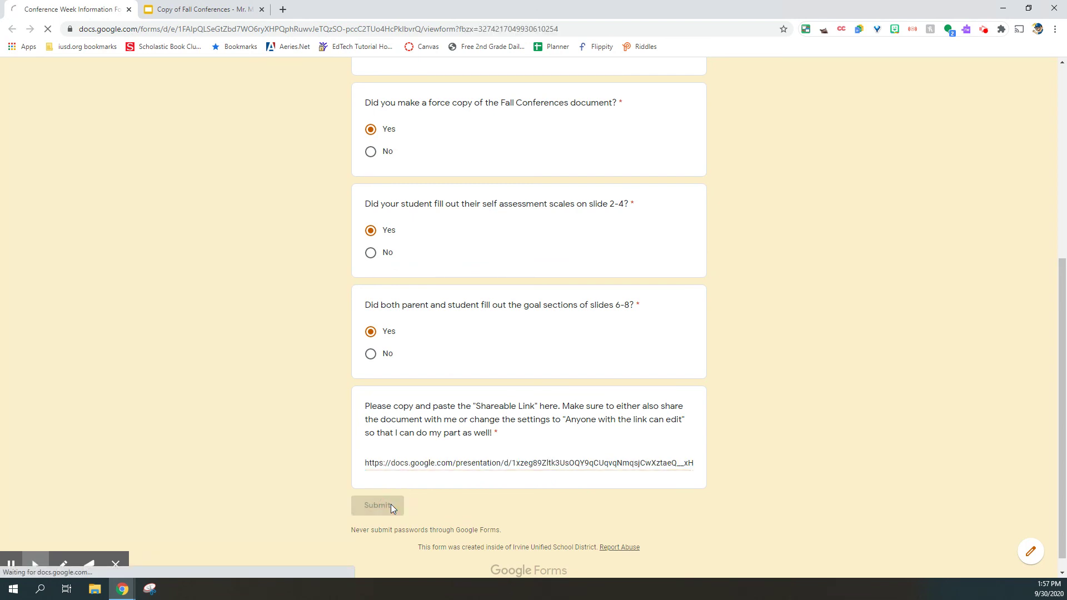